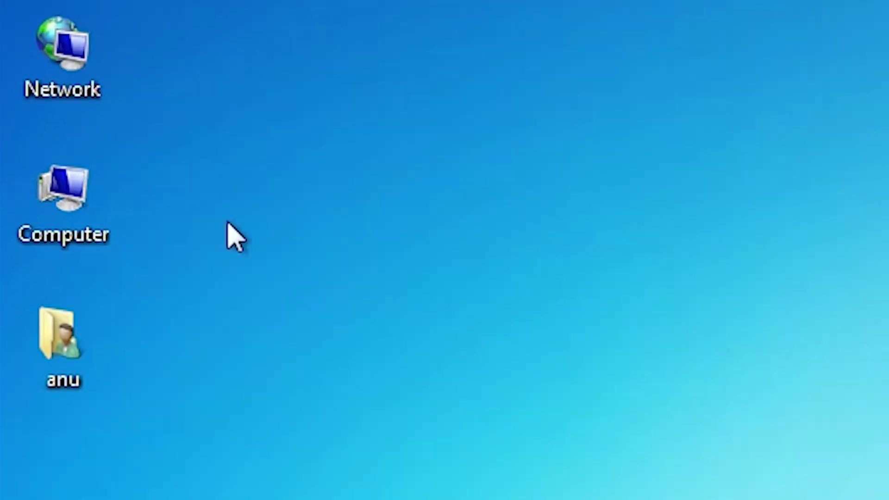
- Check the system properties from the Computer icon's context menu, then close the window
click(18, 171)
right_click(53, 193)
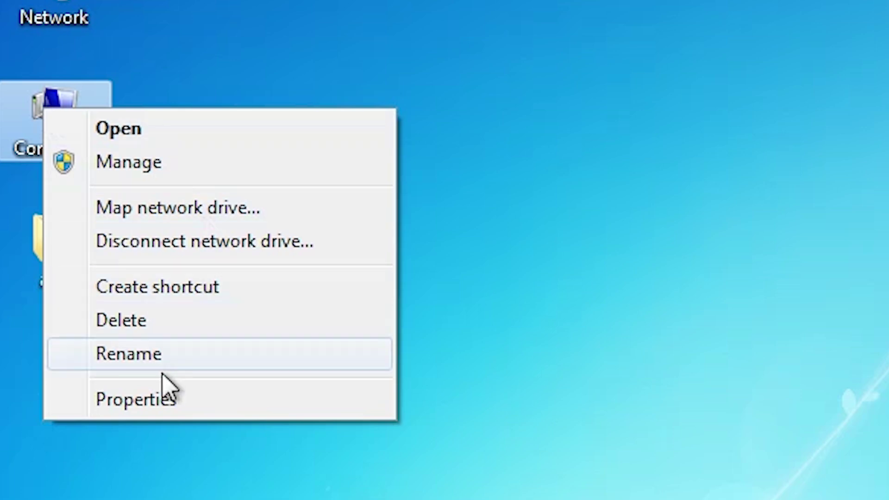
click(162, 397)
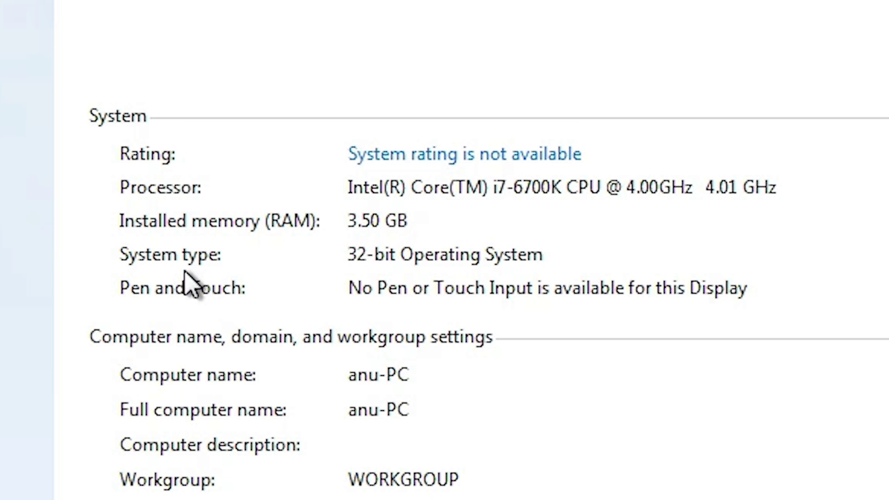
click(337, 264)
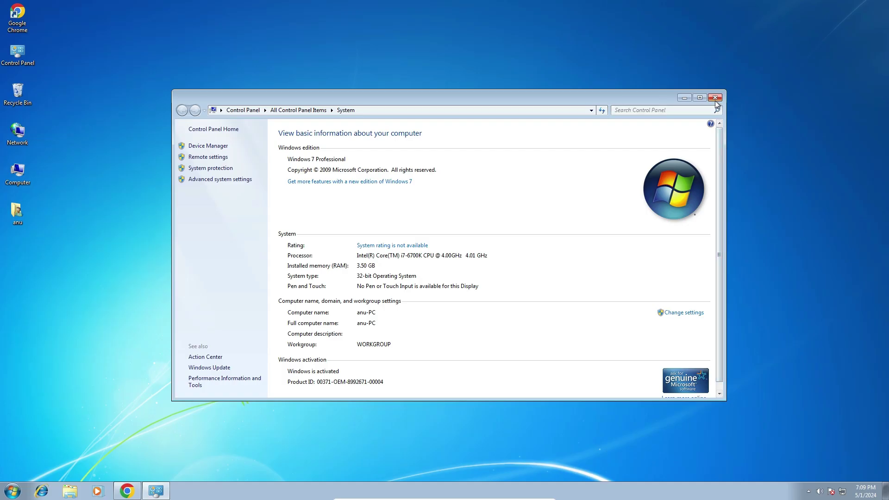
click(715, 100)
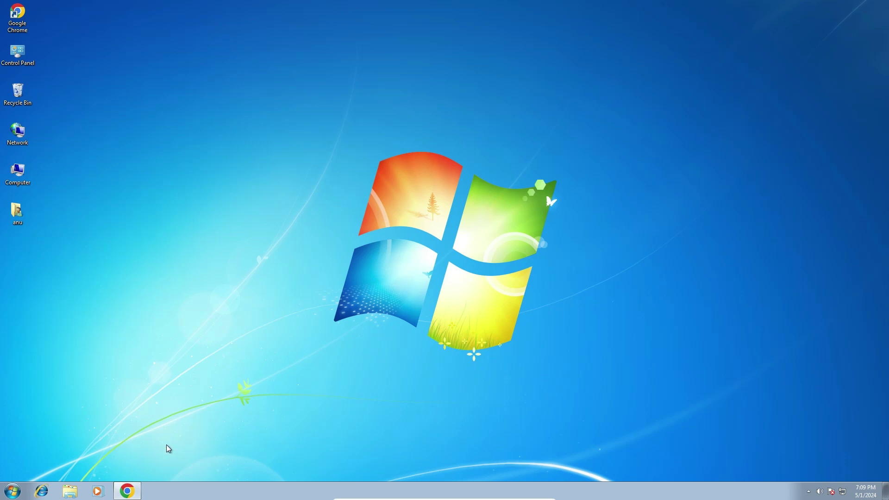
- Rerun the 'epson l130 printer driver' search in Chrome and open the Epson L130 result in a new tab
click(132, 491)
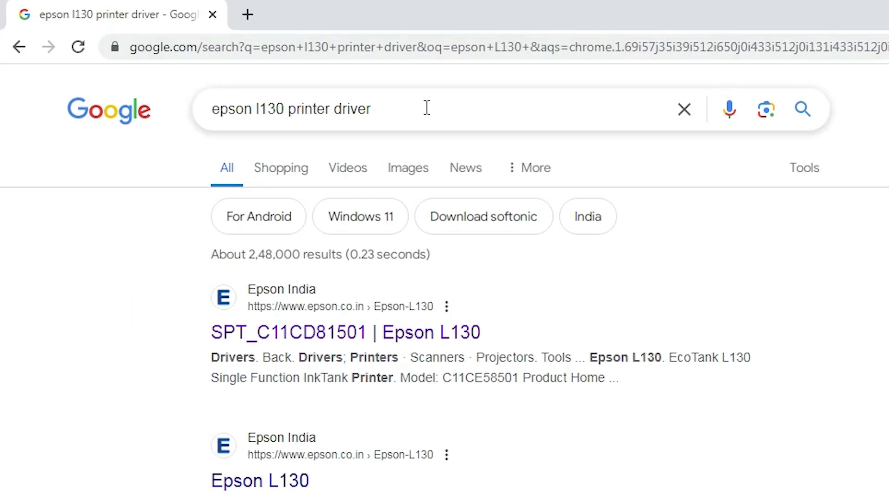
drag(206, 54, 96, 55)
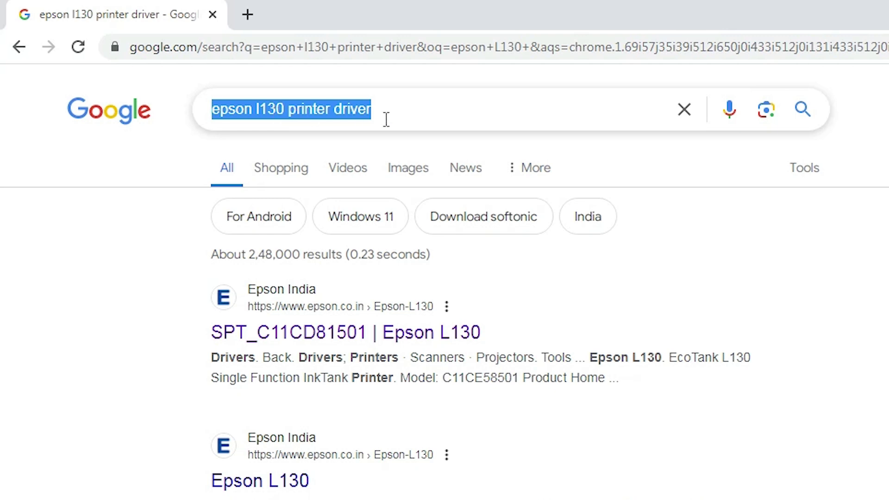
click(96, 285)
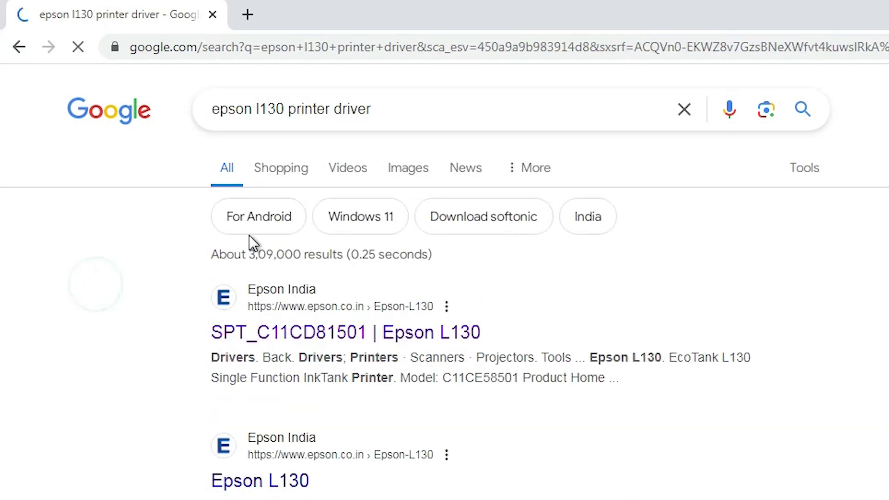
right_click(248, 334)
click(332, 347)
click(352, 10)
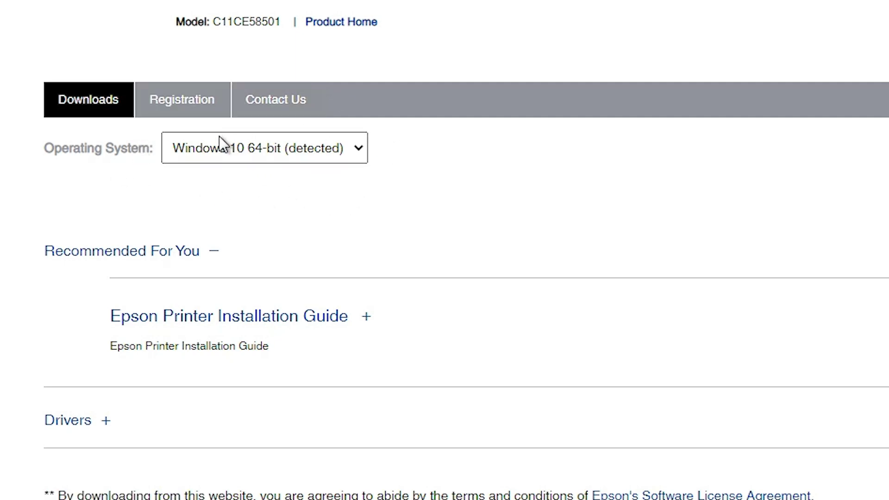
- Filter the Epson L130 downloads for Windows 7 32-bit and expand the Drivers section
click(345, 148)
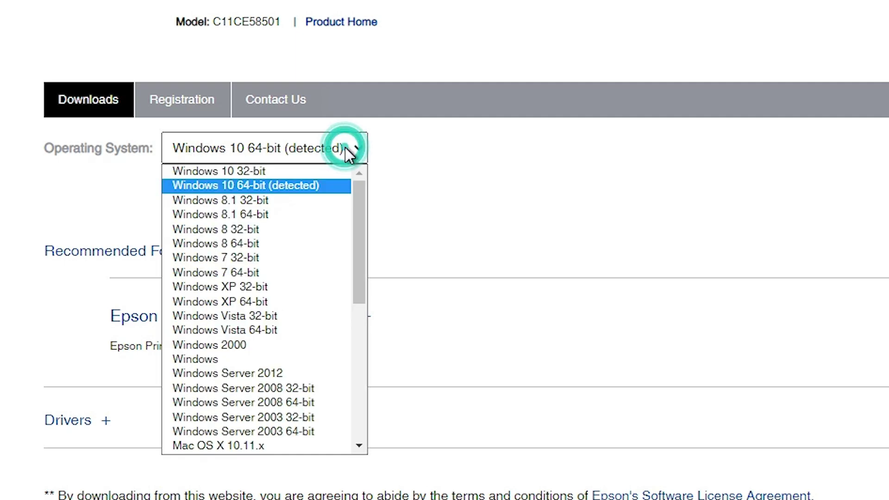
click(276, 262)
click(402, 144)
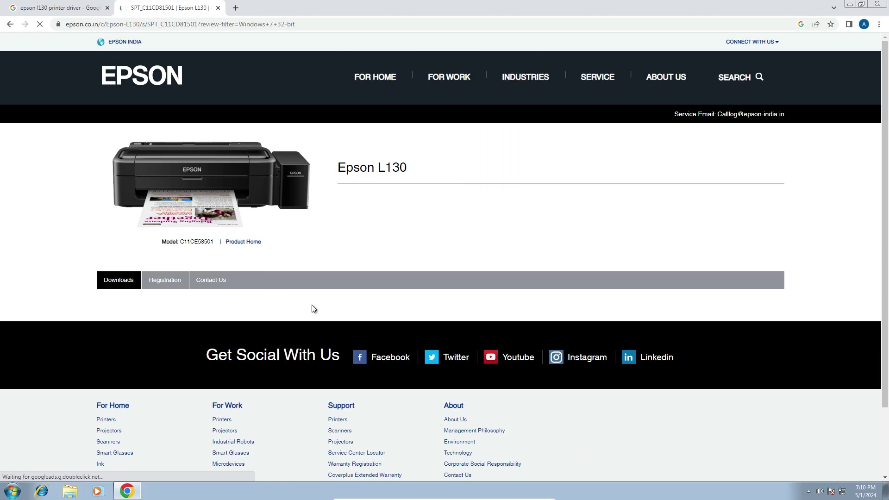
scroll(517, 236, down, 2)
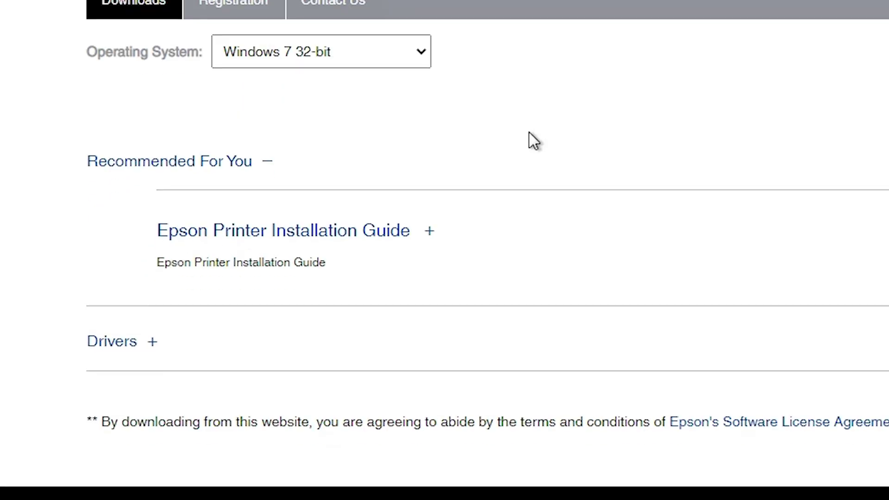
scroll(259, 261, down, 2)
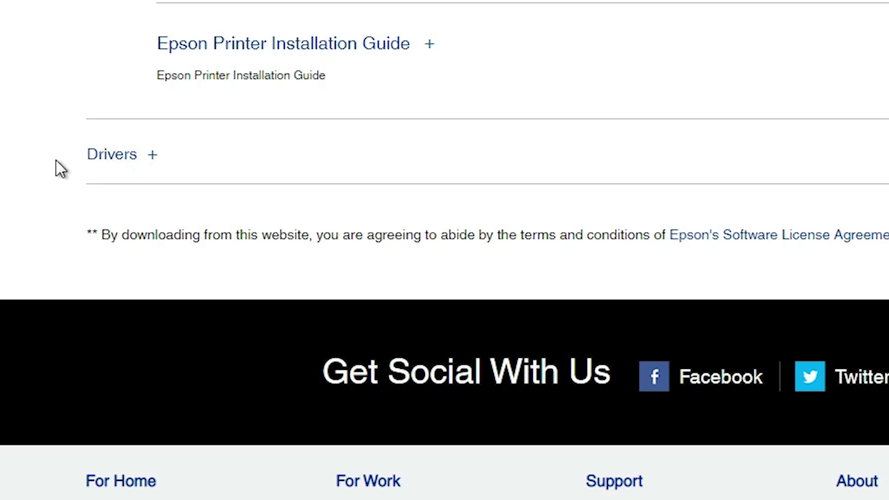
click(153, 155)
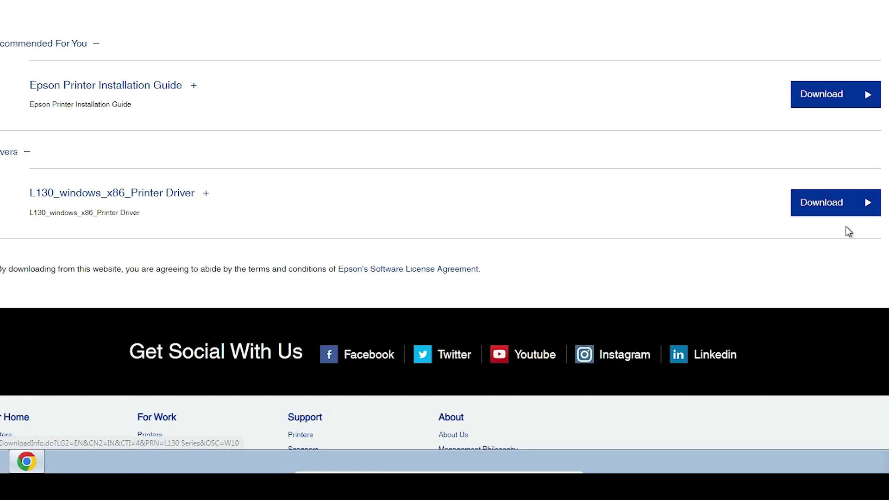
- Download the L130 x86 printer driver, accepting Epson's licence agreement
click(824, 199)
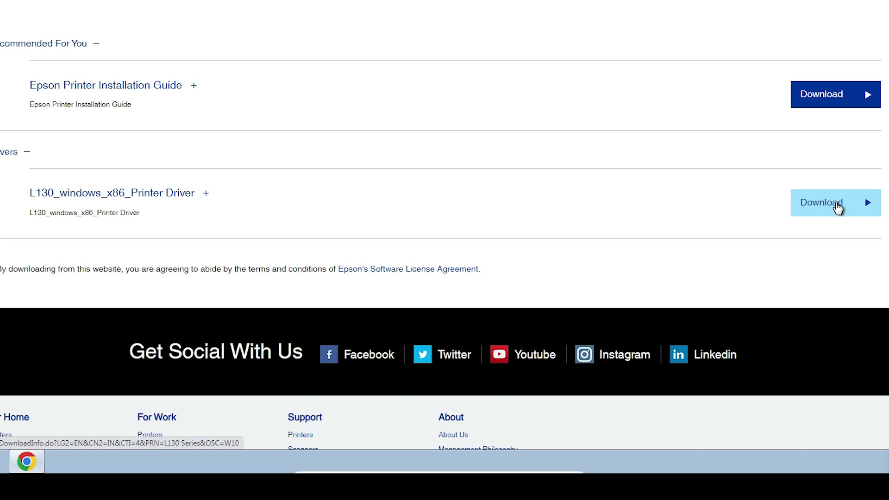
click(835, 204)
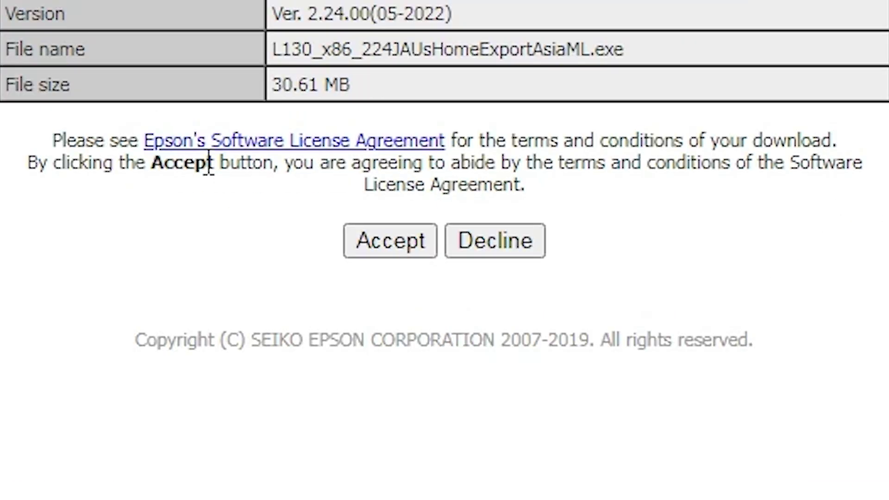
click(429, 248)
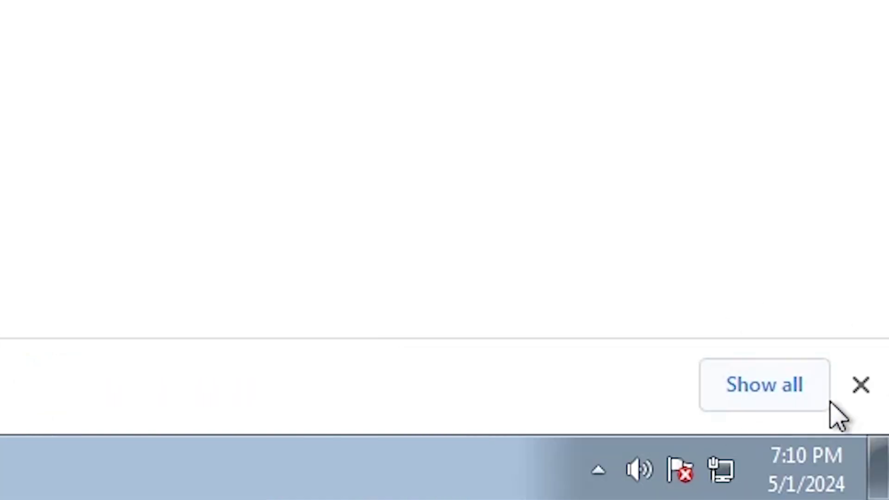
- Move L130_x86_224JAUsHomeExportAsiaML.exe from the Downloads folder into the desktop icon column
click(823, 408)
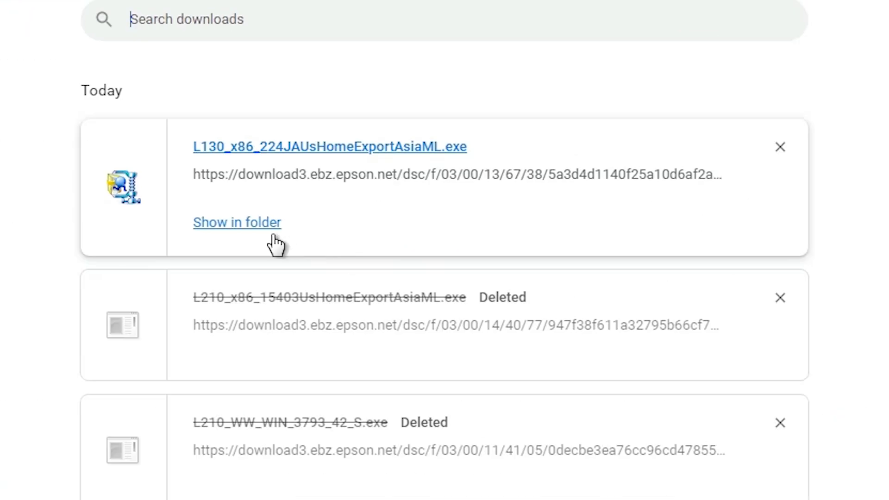
click(273, 235)
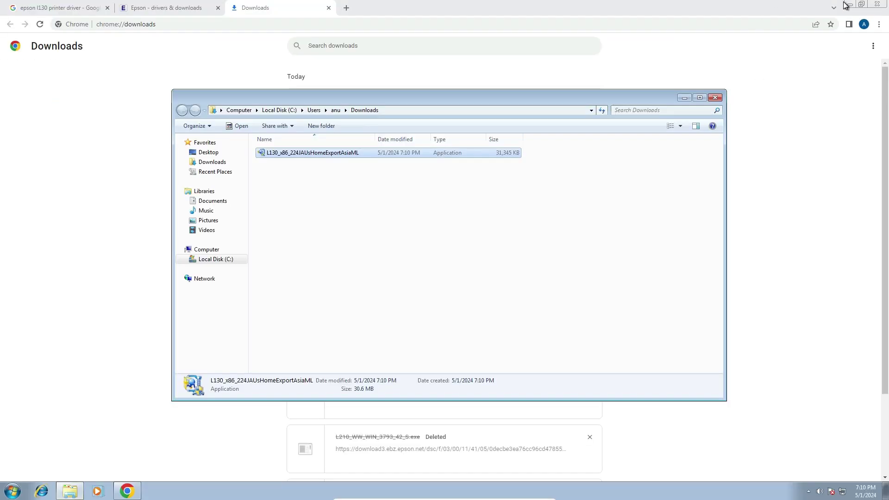
click(848, 4)
drag(631, 151, 76, 407)
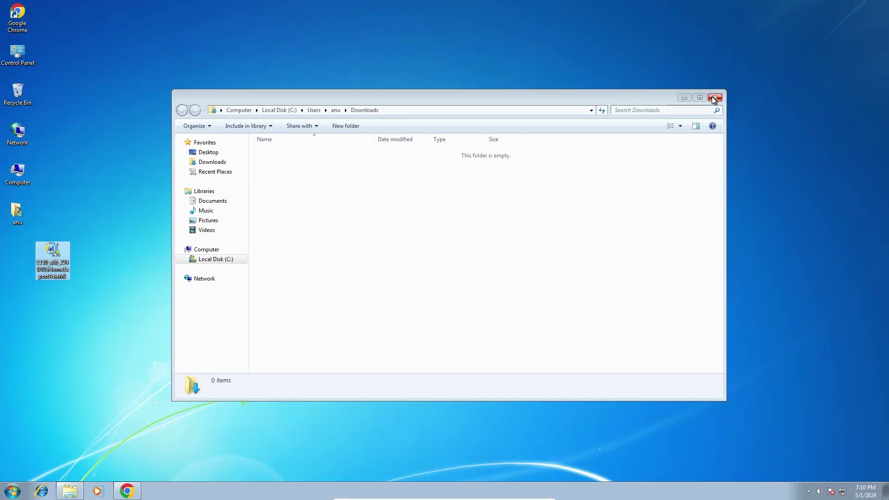
click(713, 98)
drag(45, 262, 21, 259)
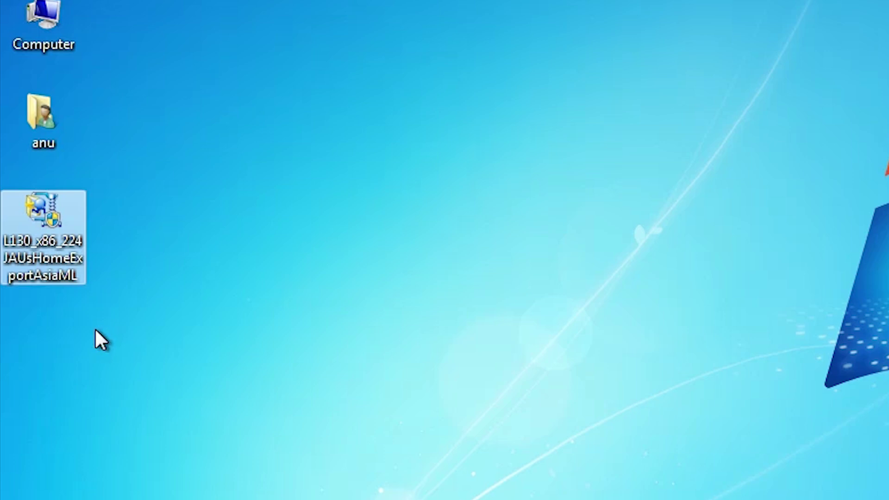
- Extract the L130_x86 driver exe with WinRAR into its own desktop folder
right_click(63, 225)
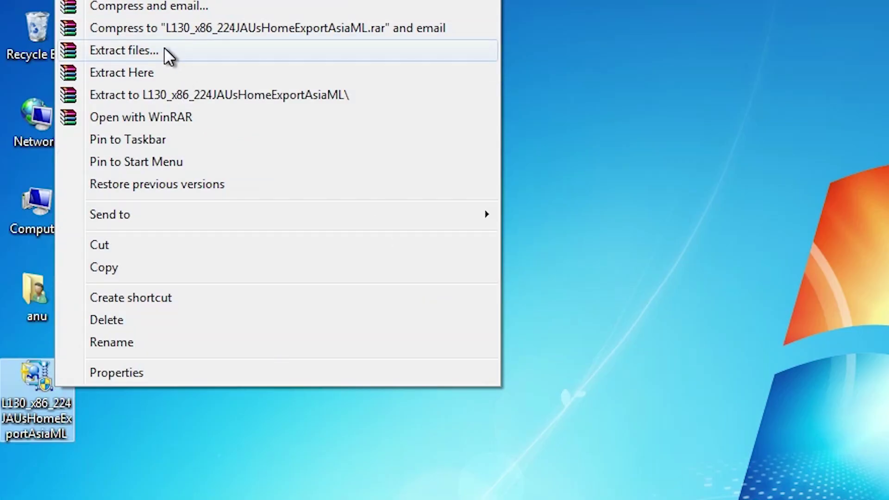
click(164, 49)
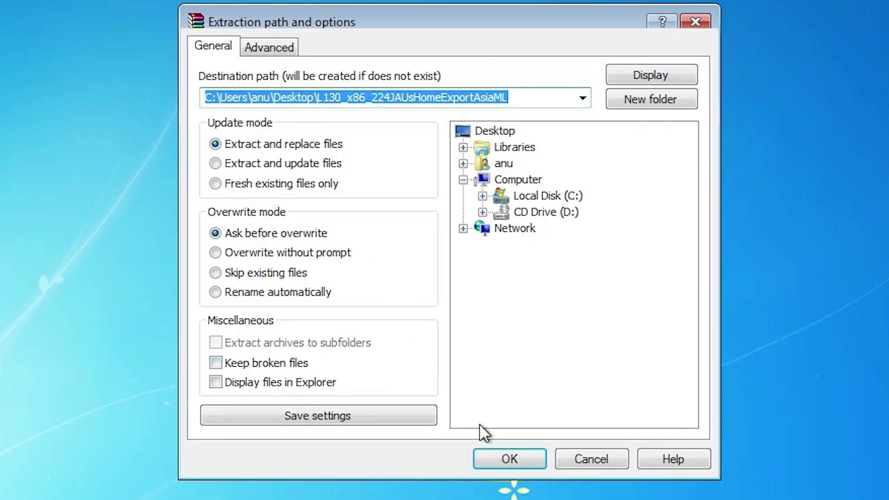
click(505, 457)
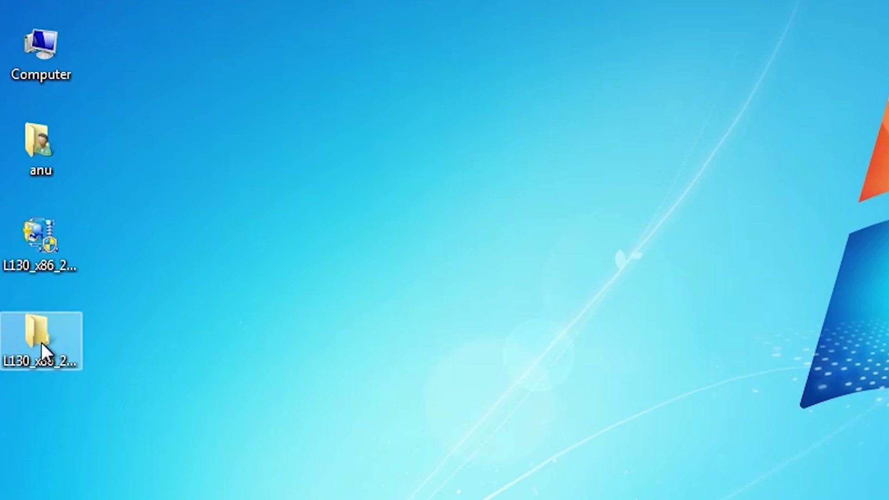
- Browse the extracted L130 folder down to its WINX86 driver subfolder, then close it
double_click(41, 342)
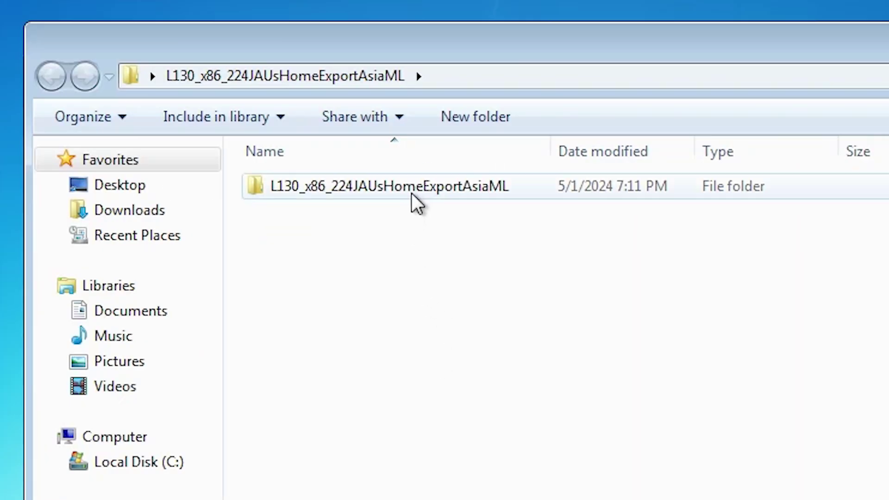
double_click(411, 192)
double_click(412, 190)
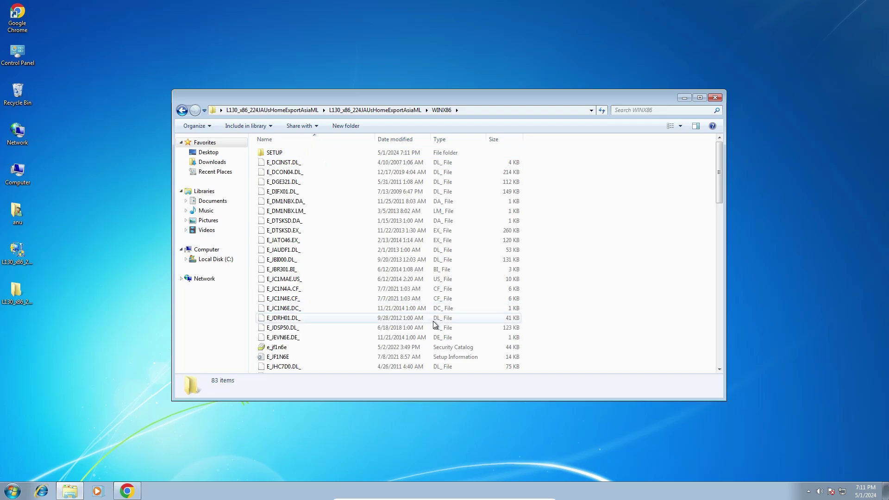
click(715, 97)
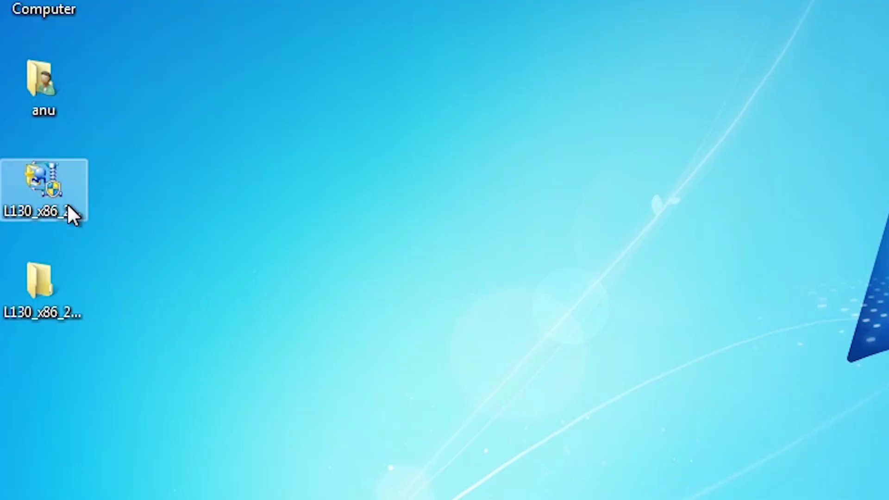
click(67, 204)
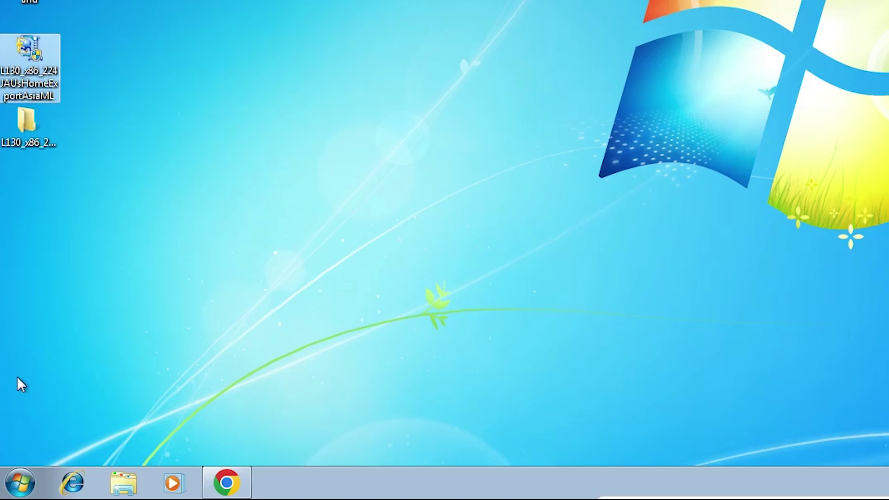
- Launch Add a printer from Control Panel's Devices and Printers
click(31, 476)
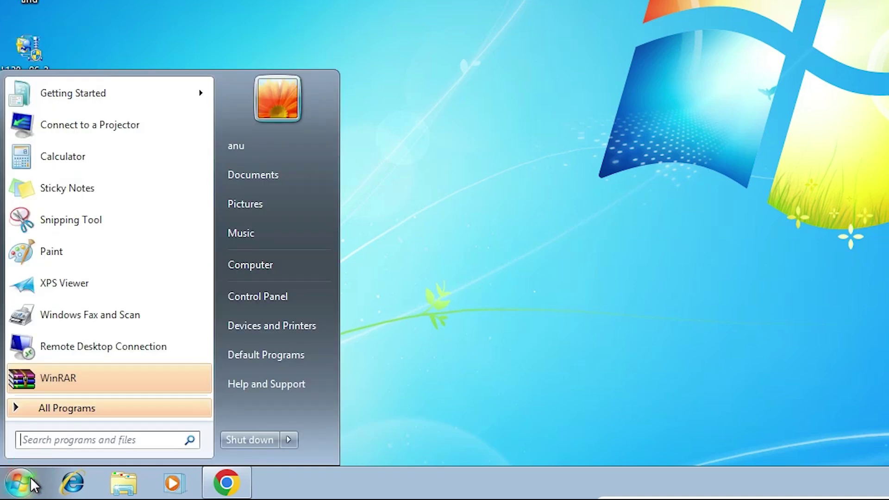
click(253, 299)
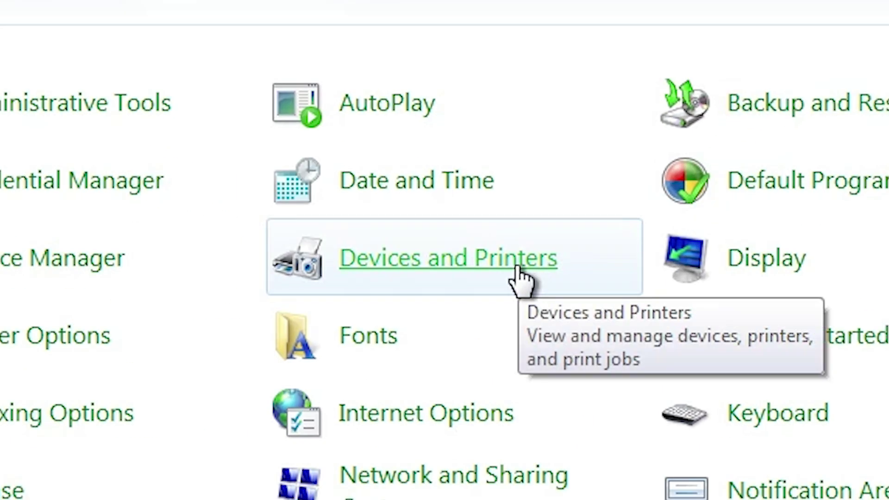
click(516, 267)
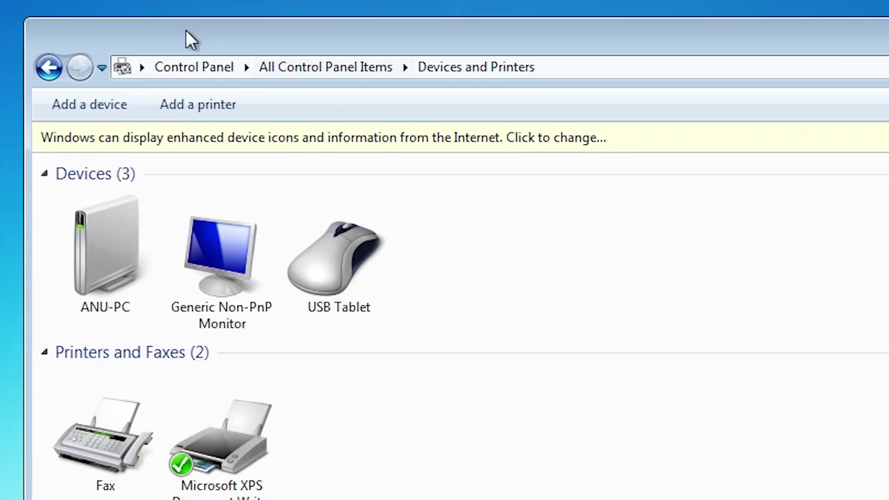
click(190, 102)
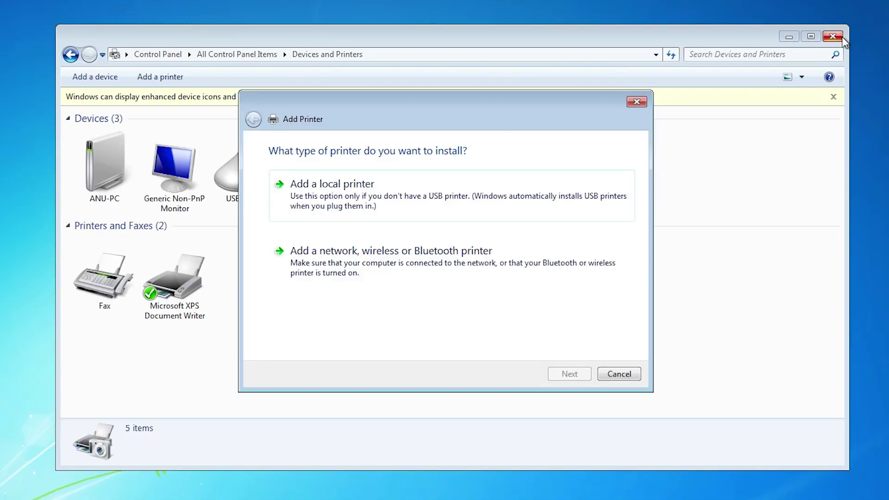
- Add a local printer on the USB001 port and continue to the driver step
click(841, 38)
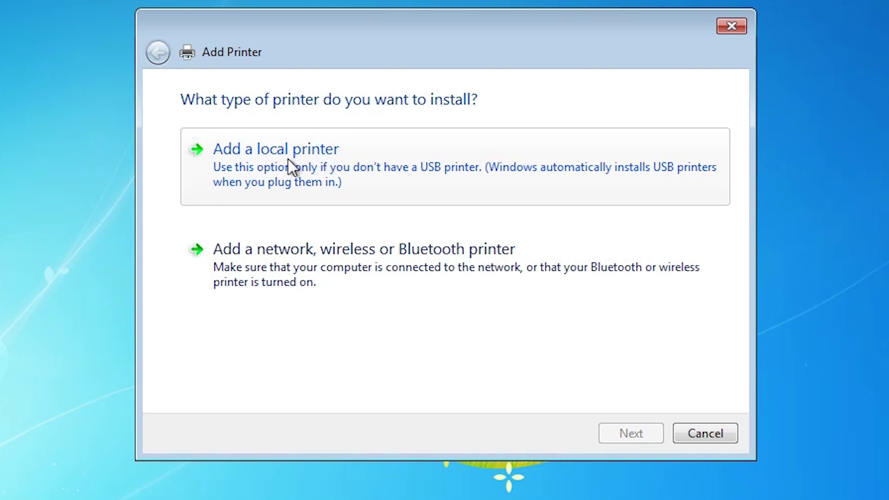
click(317, 167)
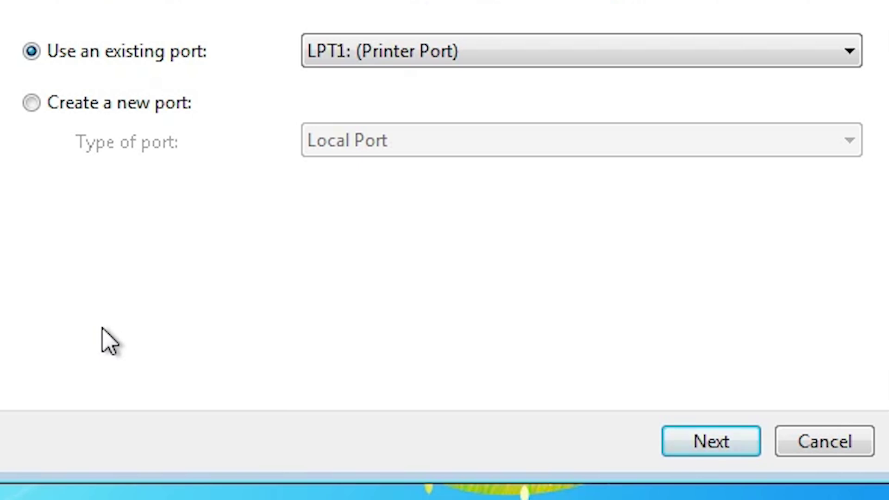
click(466, 44)
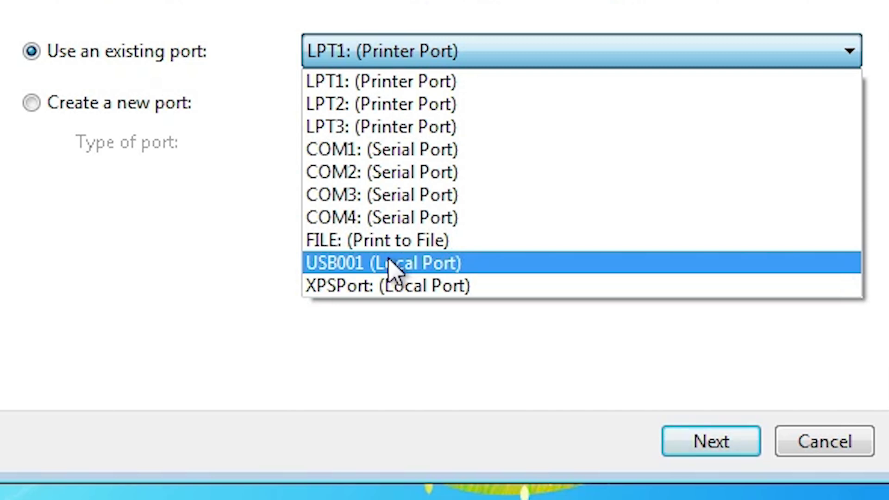
click(391, 263)
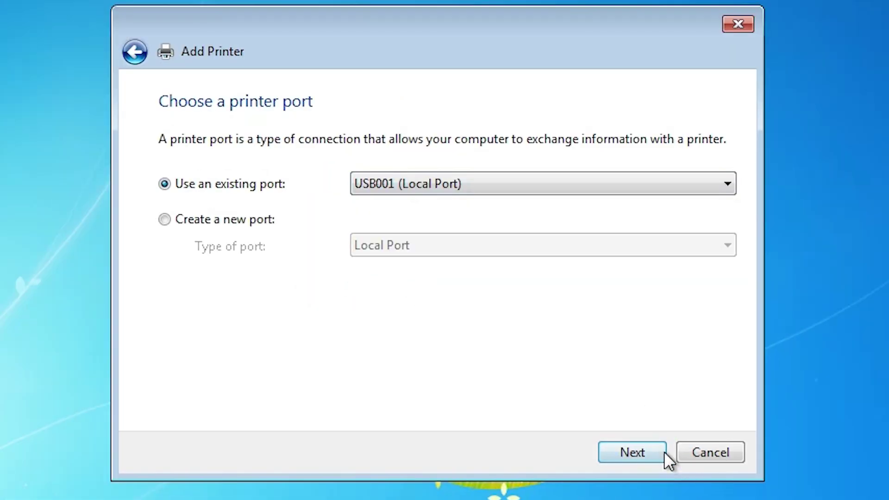
click(731, 446)
- Load the driver from disk using E_JF1N6E.INF in the desktop's L130_x86\WINX86 folder
click(720, 372)
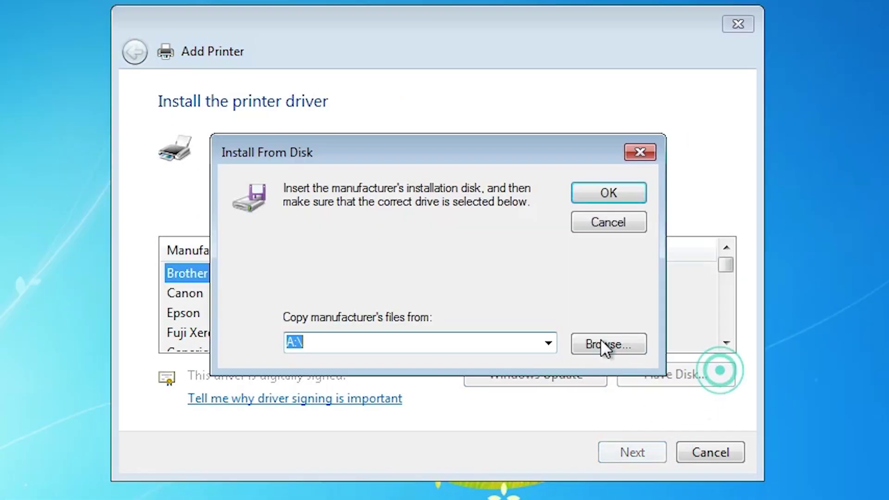
click(618, 341)
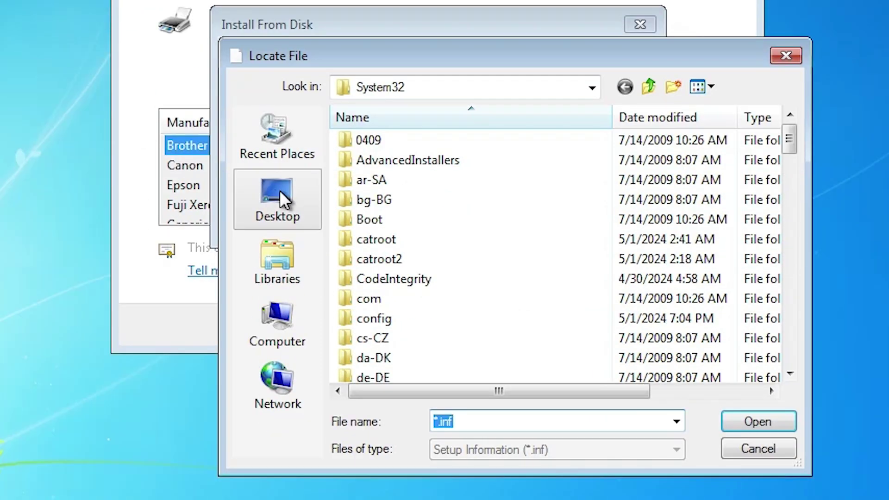
click(278, 319)
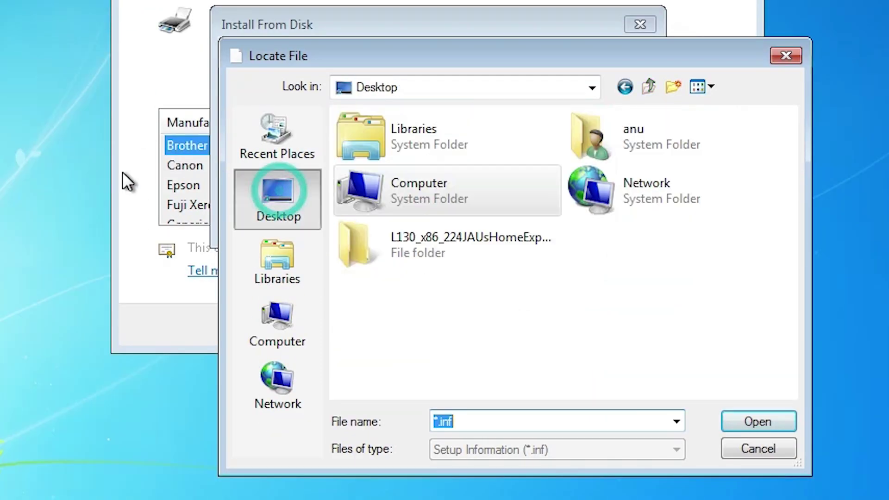
double_click(410, 242)
click(421, 143)
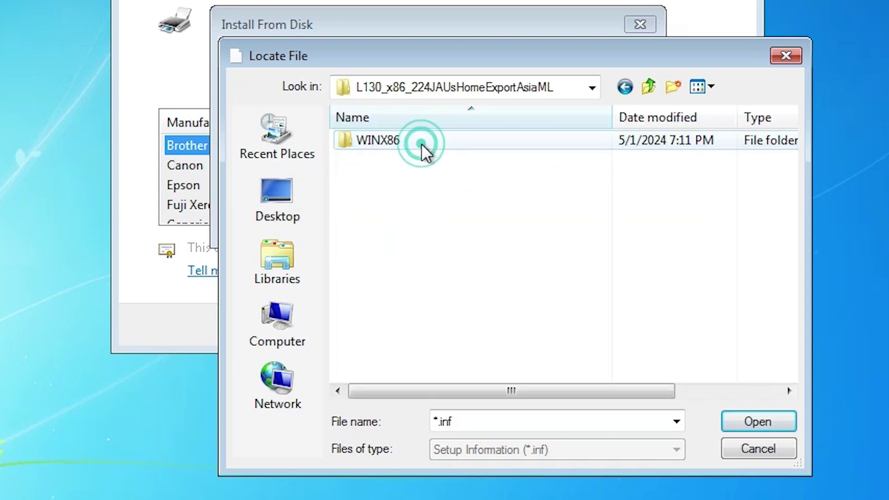
double_click(396, 140)
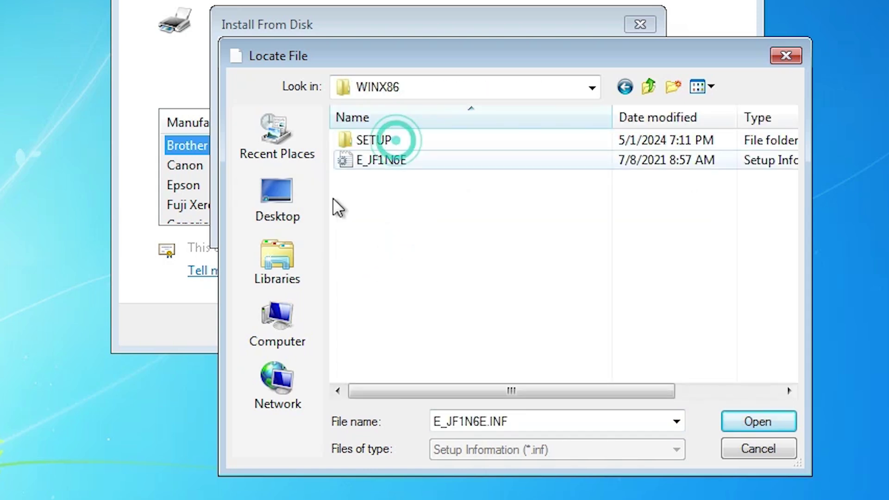
click(377, 168)
click(734, 415)
click(619, 65)
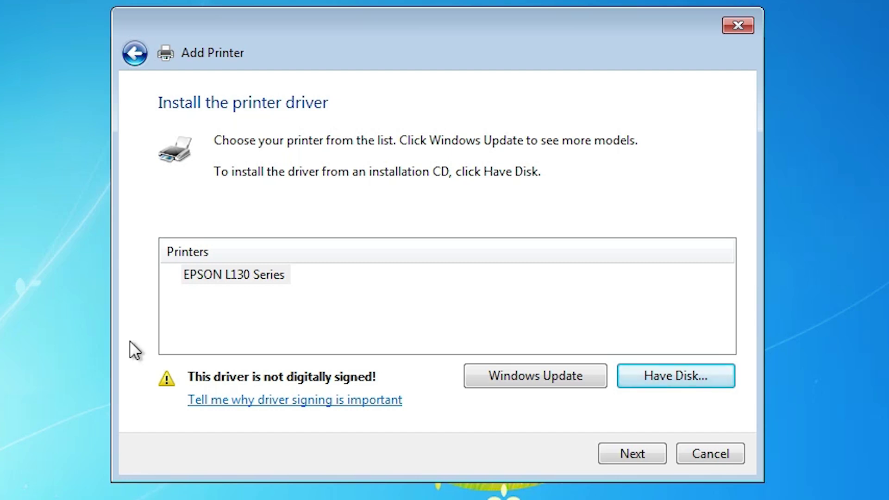
- Select the EPSON L130 Series driver and name the printer EPSON L130 without the Series suffix
click(265, 276)
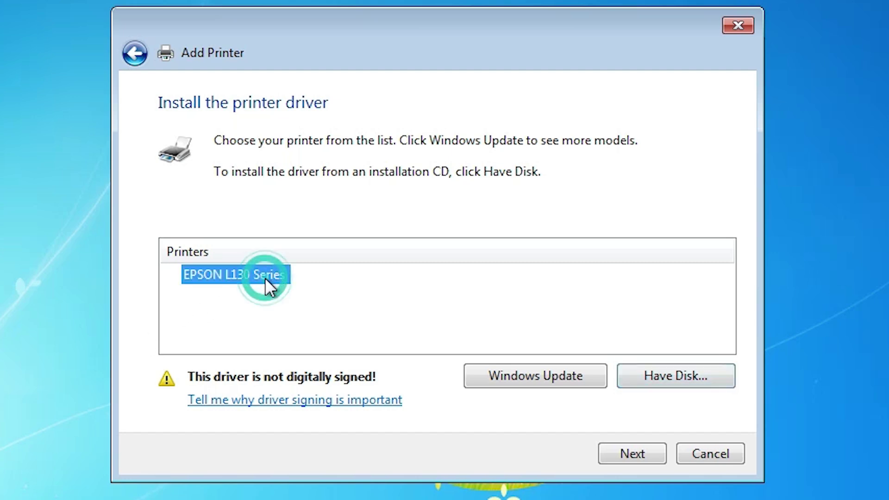
click(645, 451)
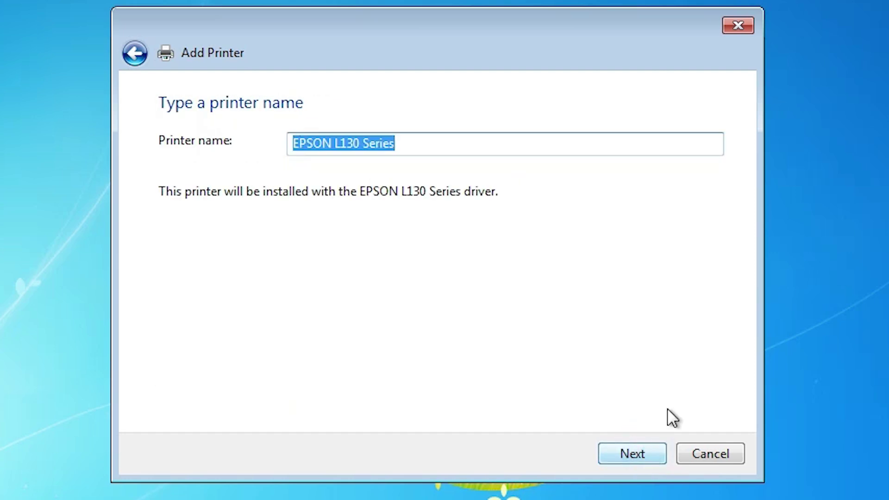
click(493, 167)
click(441, 147)
drag(363, 147, 510, 147)
key(BackSpace)
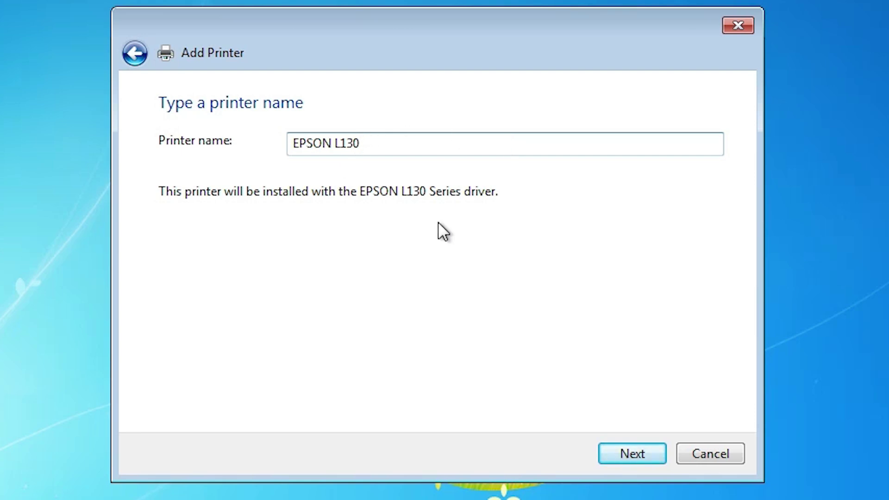
click(645, 453)
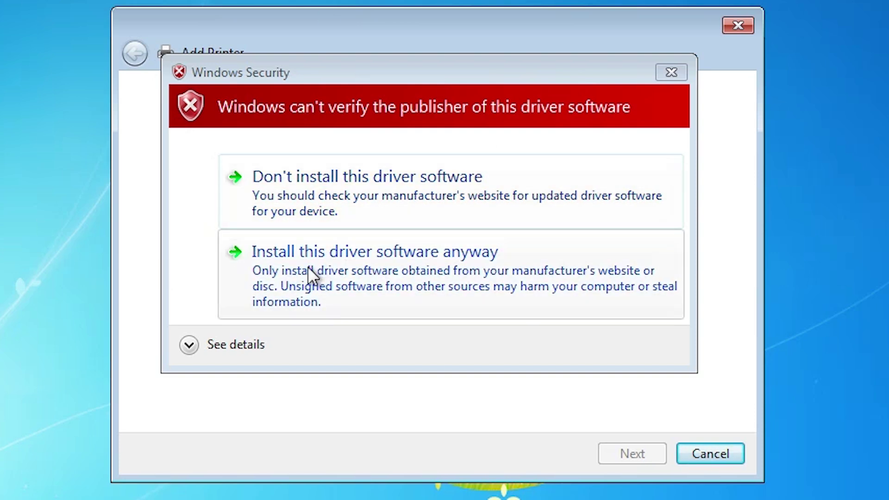
- Install the unsigned EPSON L130 driver anyway and finish the wizard
click(490, 266)
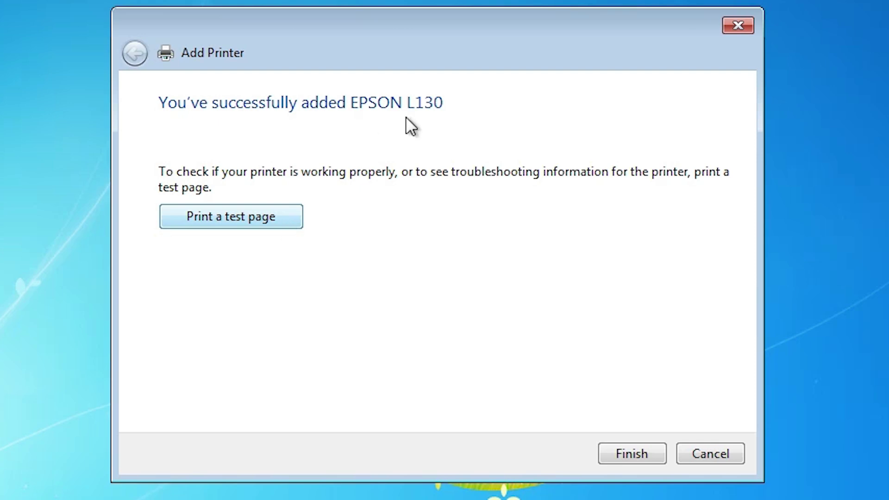
click(622, 454)
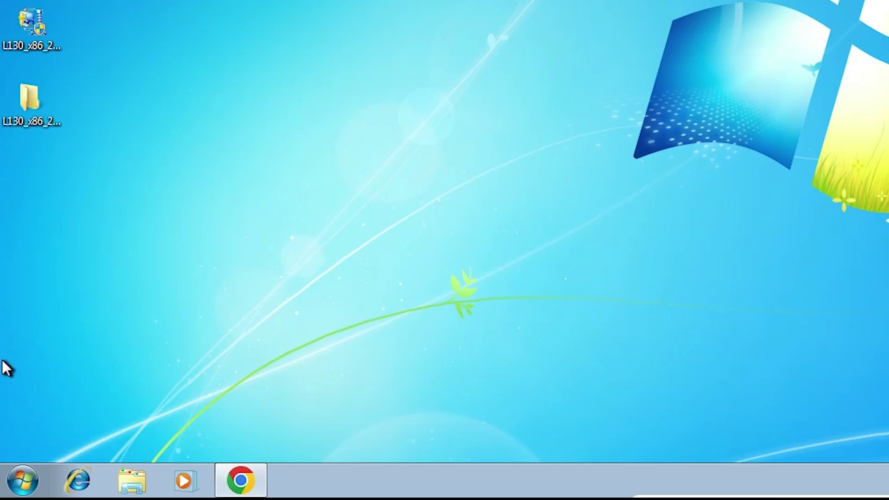
- Go to Devices and Printers via Control Panel to verify EPSON L130 is listed
click(22, 481)
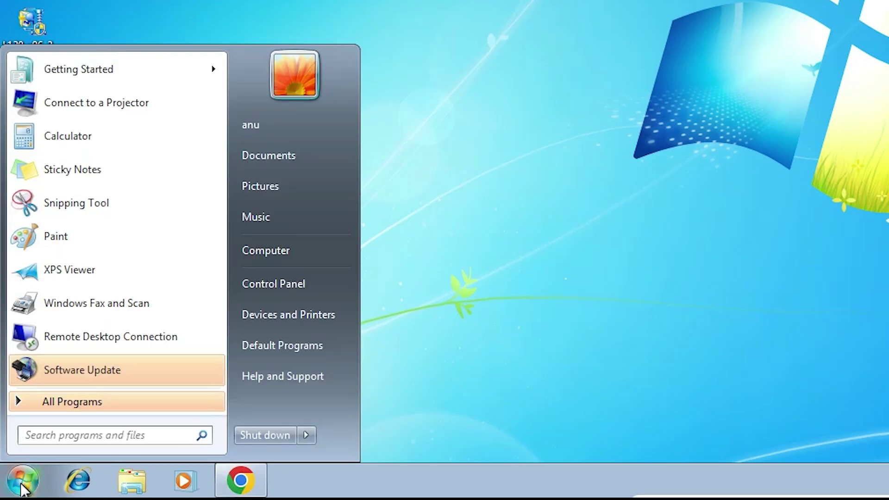
click(315, 278)
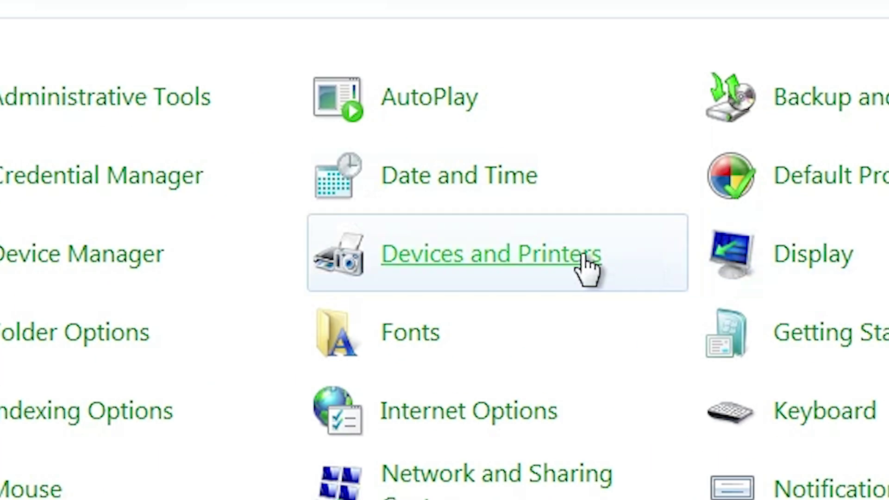
click(581, 259)
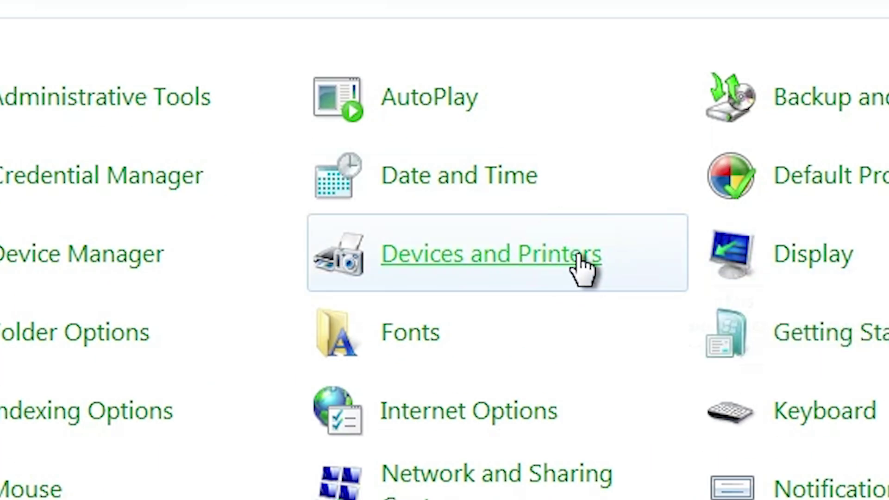